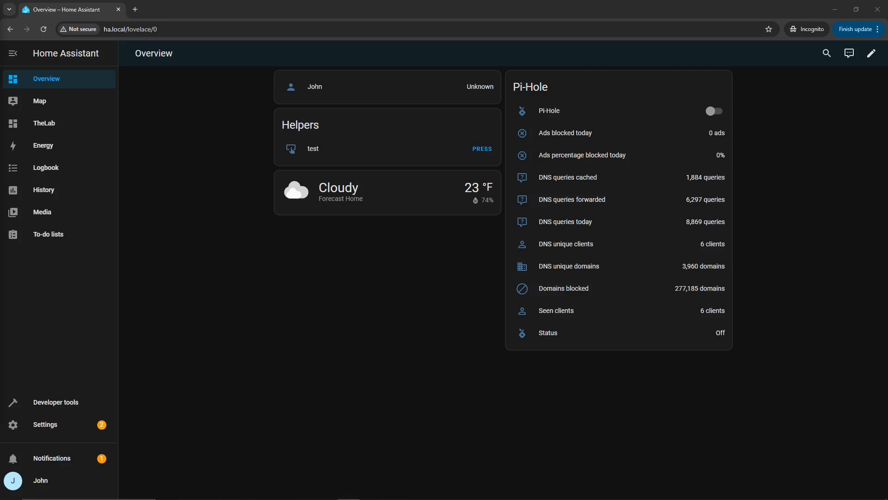
- Load the hacs.xyz Downloading HACS documentation page in a new browser tab
click(135, 9)
text(https://www.hacs.xyz/docs/use/download/download/)
key(Return)
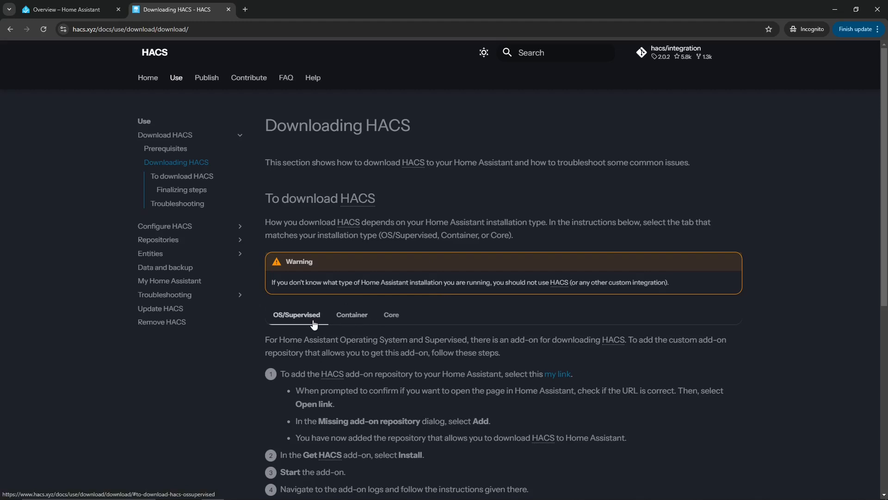
scroll(292, 346, down, 2)
scroll(301, 315, down, 5)
scroll(305, 296, up, 7)
- Compare the Container and Core instructions, then show the OS/Supervised add-on installation steps
click(347, 323)
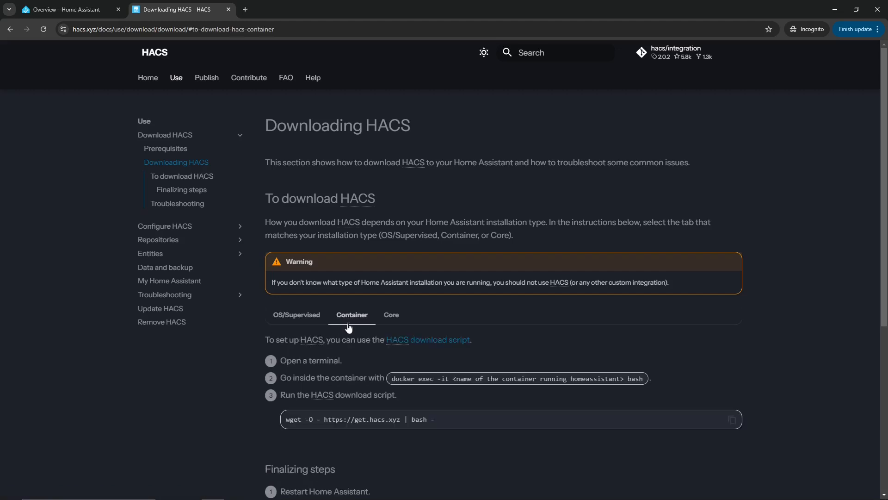
click(390, 320)
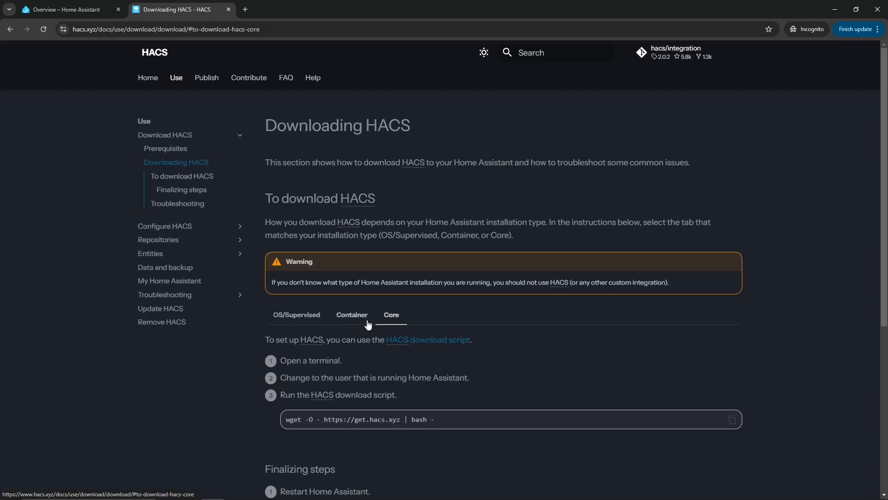
click(297, 320)
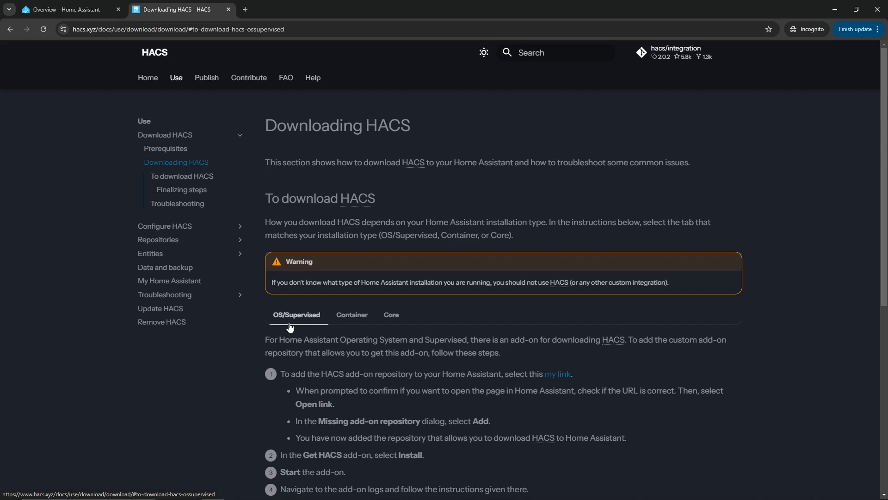
scroll(422, 442, down, 2)
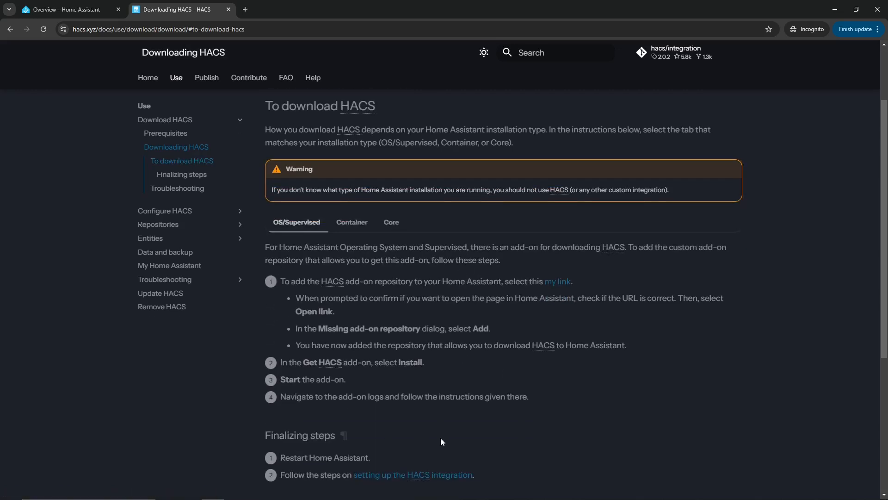
drag(291, 282, 442, 281)
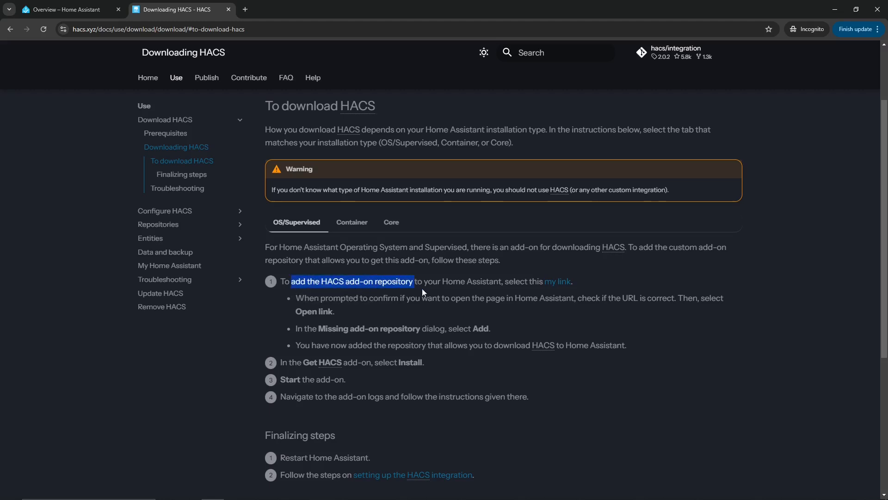
click(557, 284)
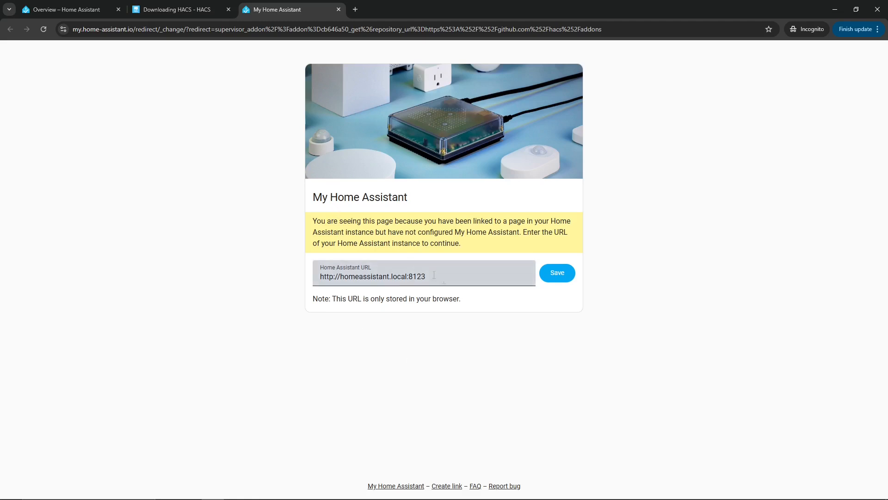
drag(433, 276, 277, 275)
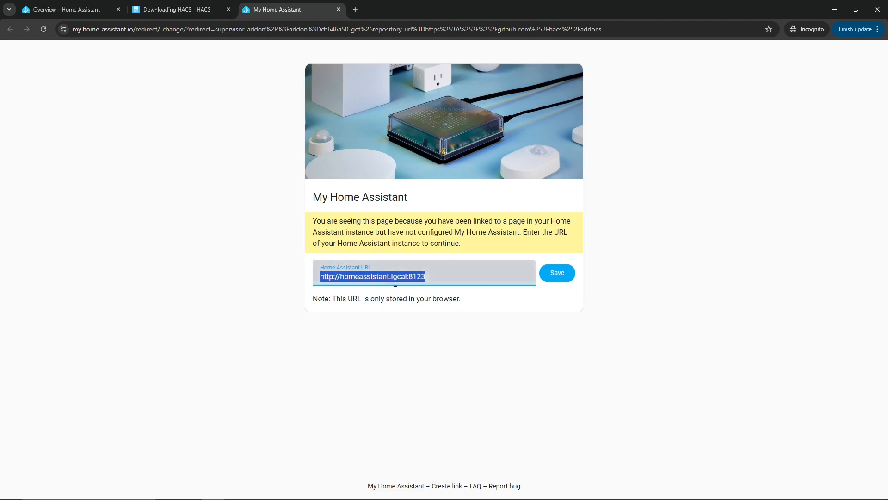
click(339, 277)
drag(340, 276, 373, 277)
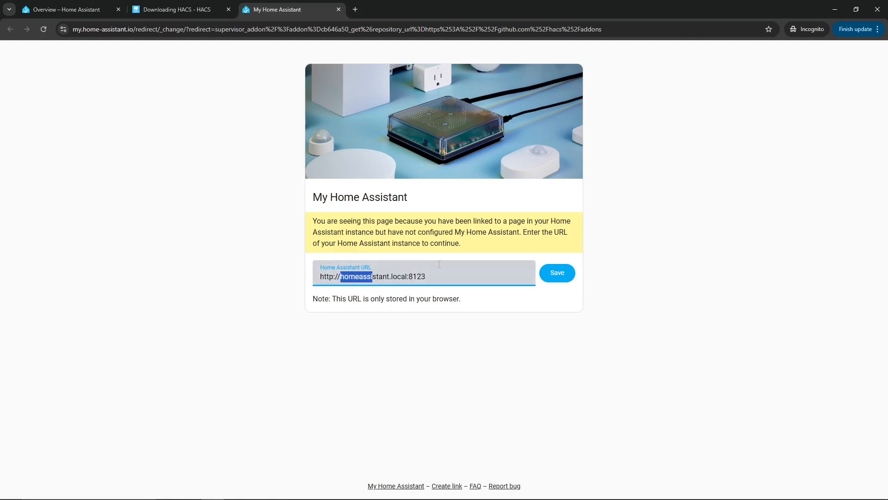
click(562, 273)
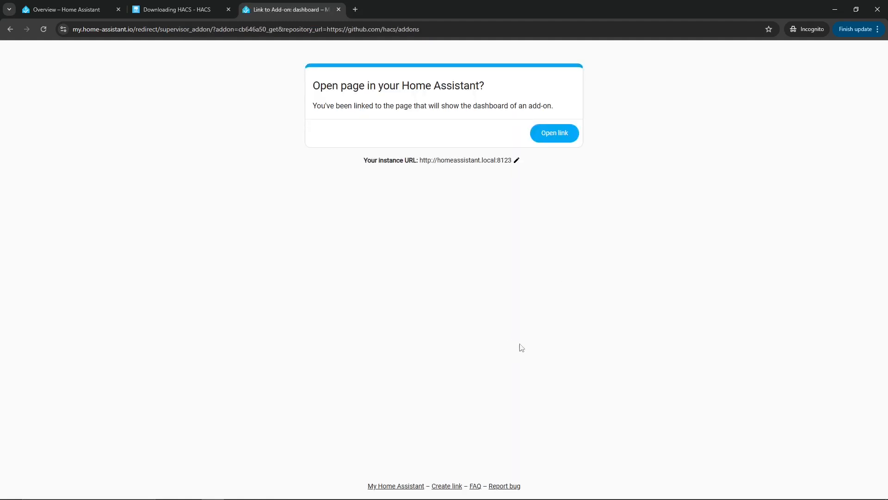
- Open the add-on page and log into Home Assistant with the saved username and password
click(555, 135)
click(426, 244)
click(440, 273)
click(404, 284)
text(•••••••)
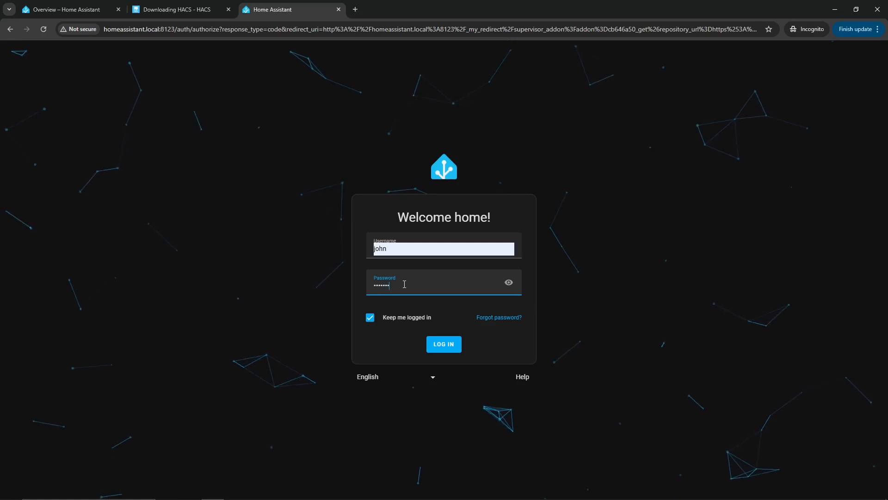
key(Return)
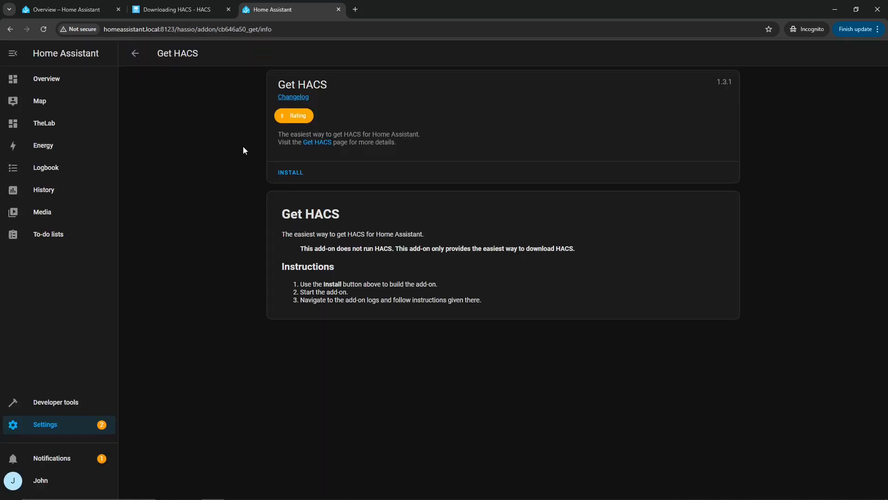
- Install the Get HACS add-on, start it, and bring up its log
drag(277, 84, 320, 83)
click(289, 173)
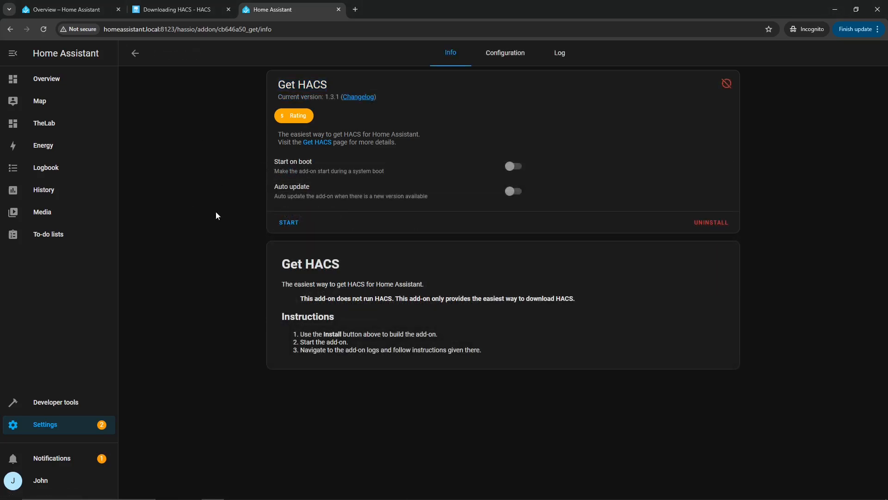
click(292, 225)
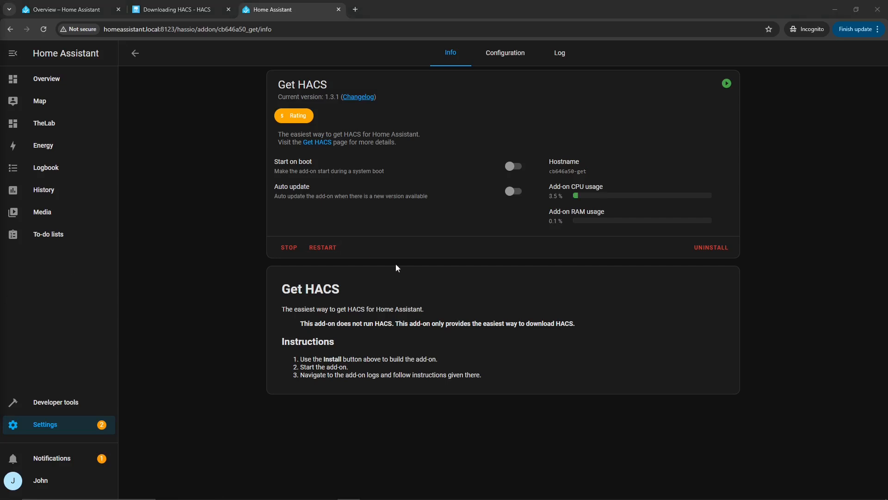
click(566, 57)
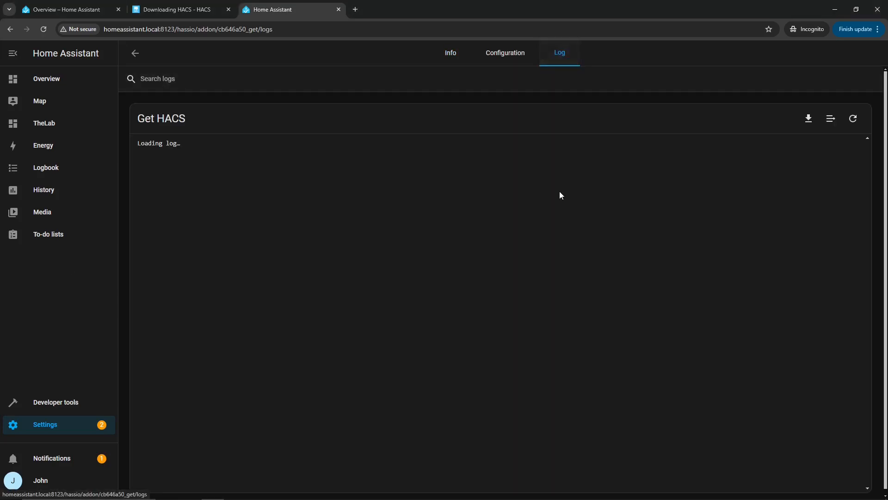
- Review the Get HACS log lines for creating and unpacking HACS and the restart reminder
scroll(334, 218, down, 1)
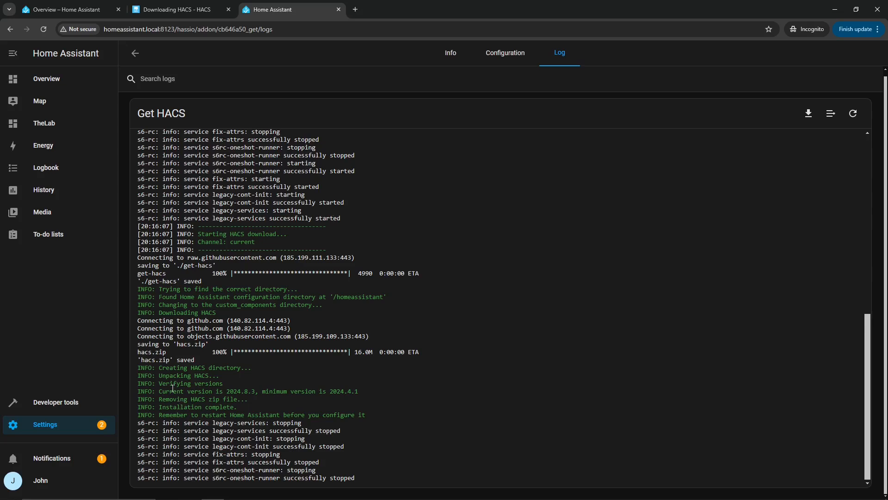
drag(213, 179, 303, 323)
click(194, 379)
drag(154, 368, 241, 367)
drag(160, 377, 219, 399)
drag(158, 415, 370, 417)
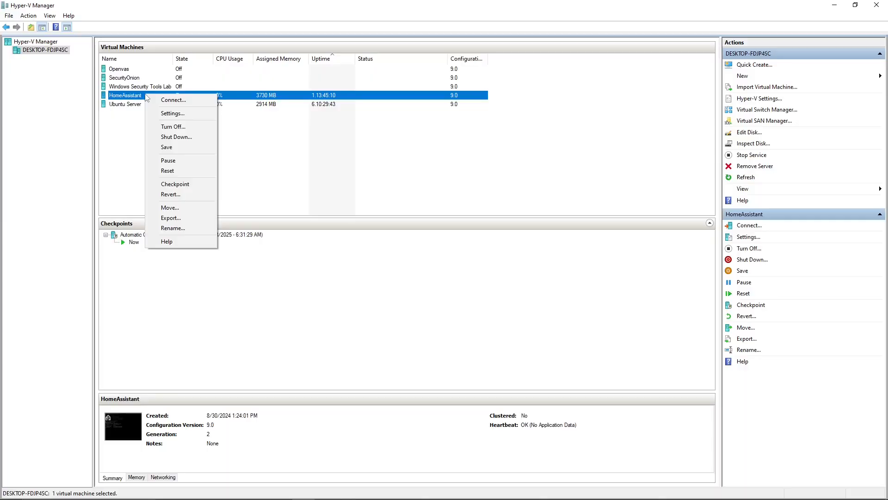
- Turn off the HomeAssistant VM, cancel the merge in progress, and start it again
click(178, 127)
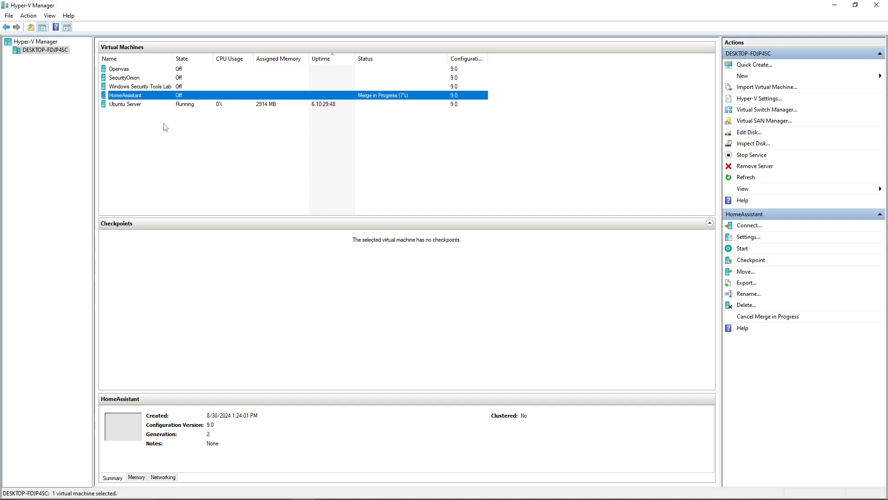
right_click(151, 93)
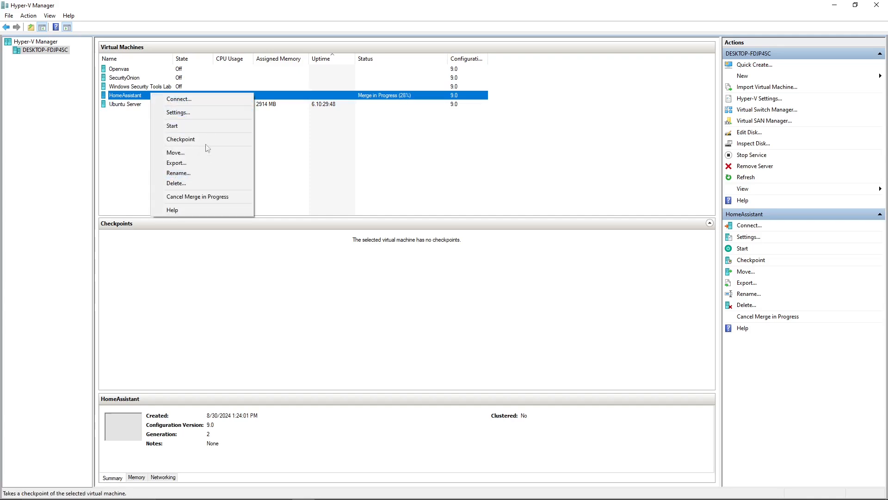
click(183, 197)
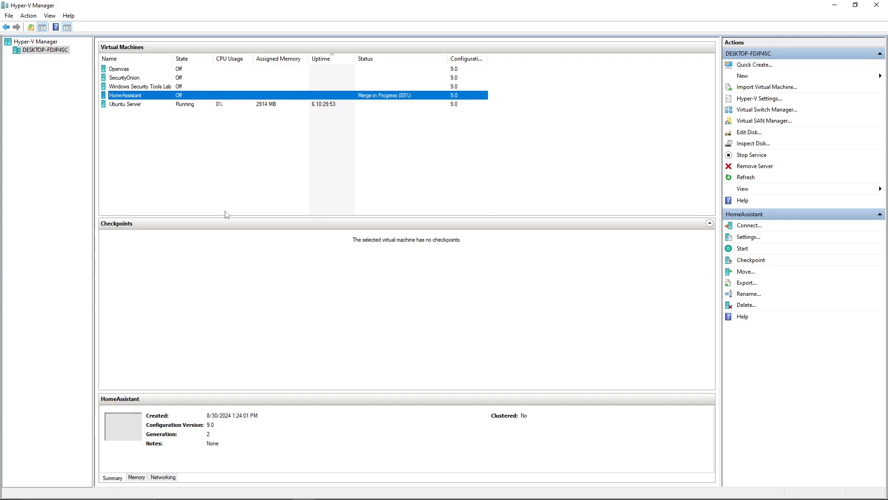
right_click(155, 94)
click(181, 130)
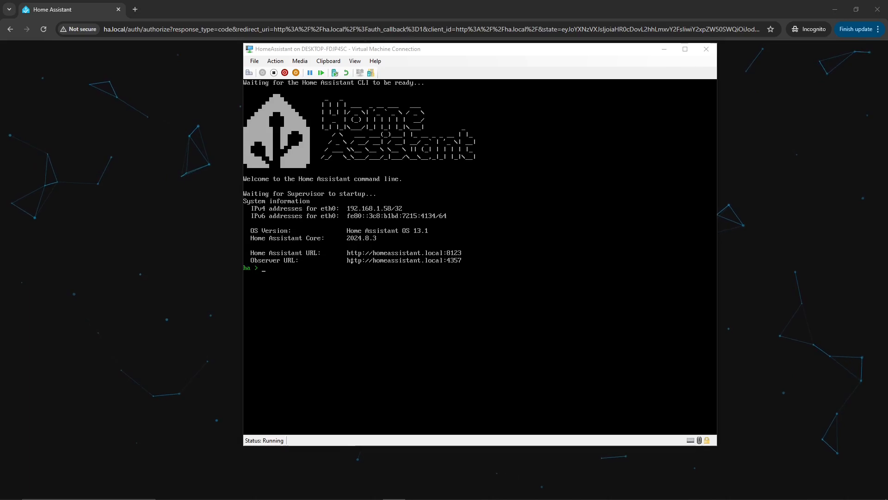
- Log back into Home Assistant with the owner's username and password, then open Settings
click(484, 222)
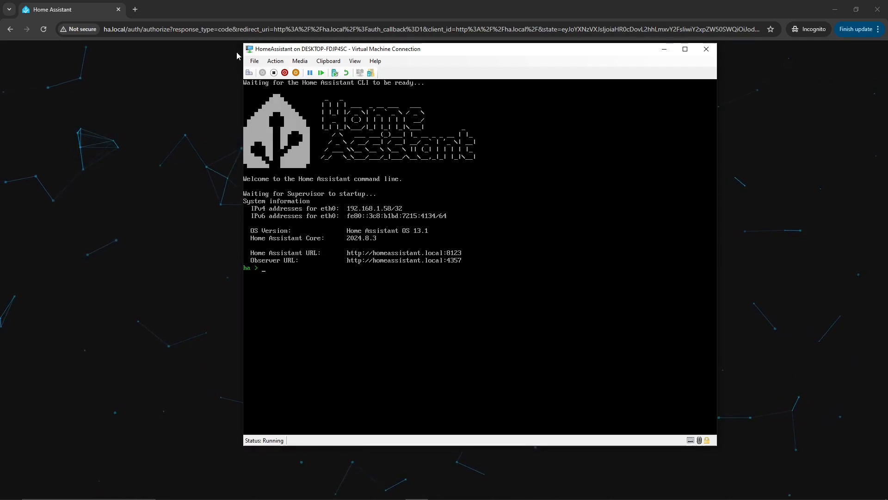
click(173, 119)
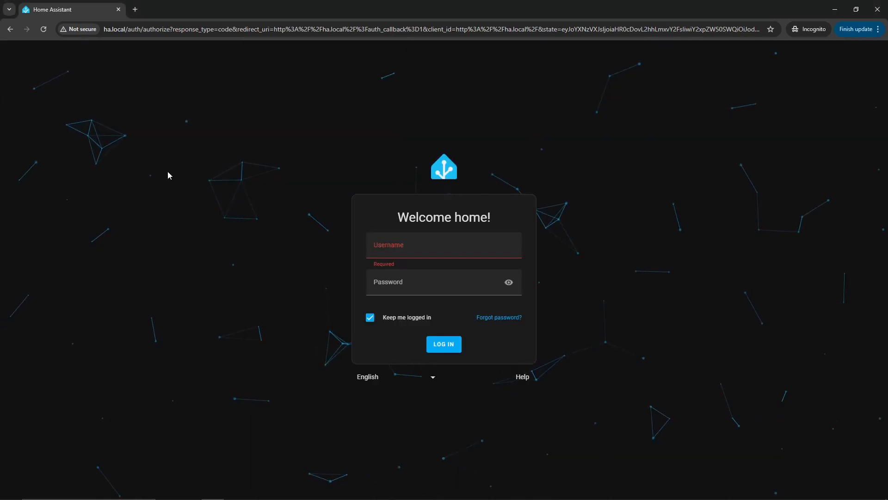
click(401, 251)
text(john)
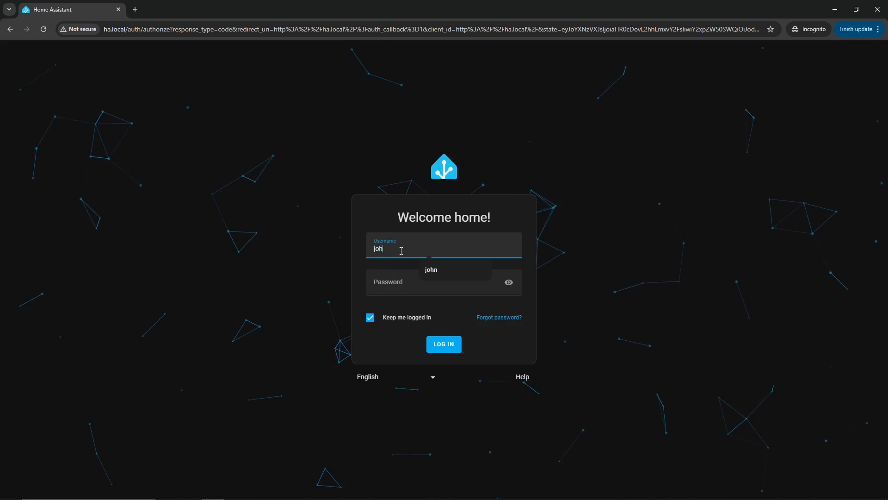
key(Tab)
text(password)
key(Return)
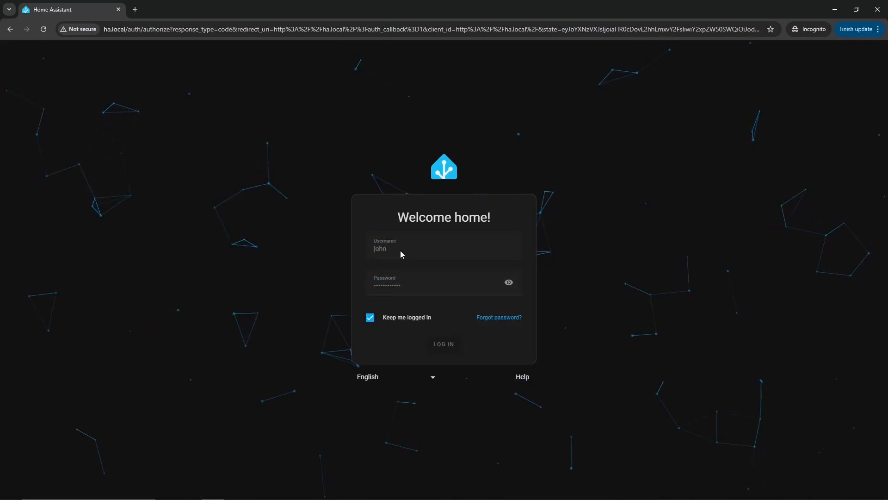
click(52, 431)
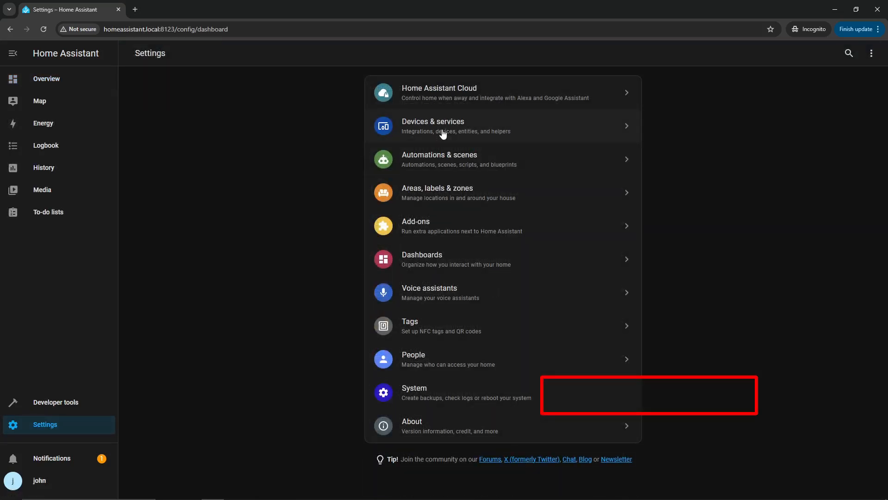
- Add a new integration from Devices & services, searching 'hacs' and choosing HACS
click(443, 133)
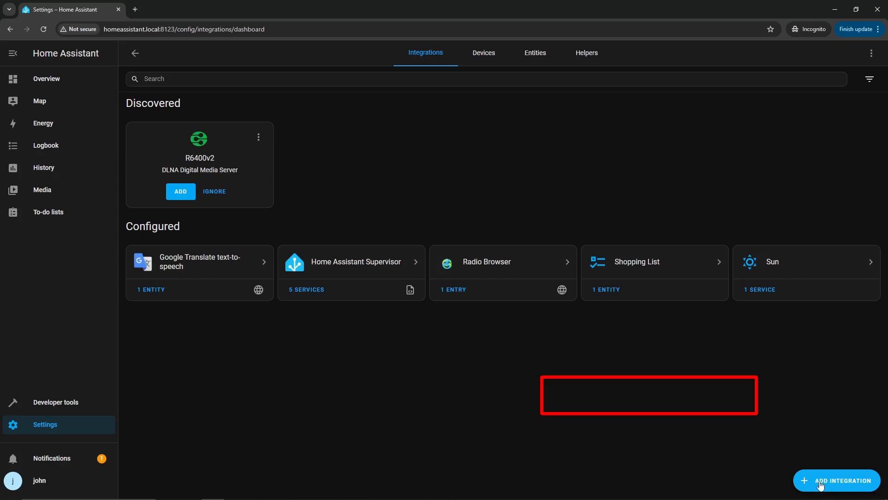
click(831, 484)
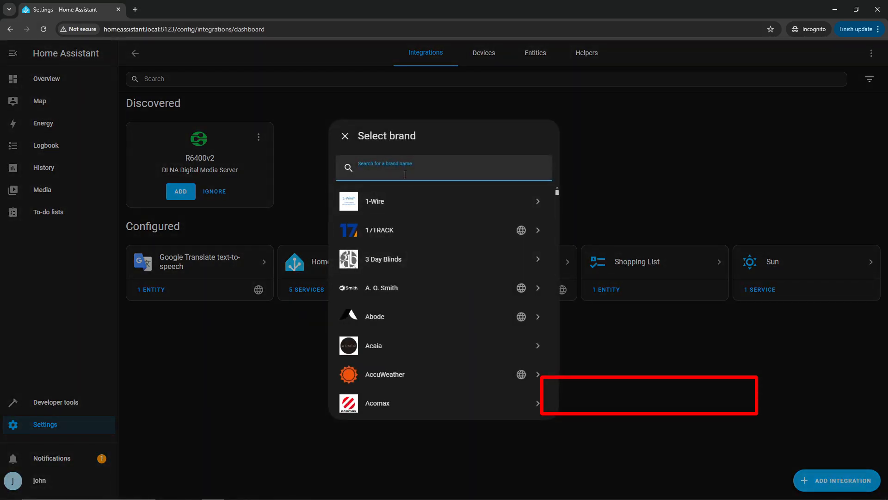
text(hacs)
click(392, 212)
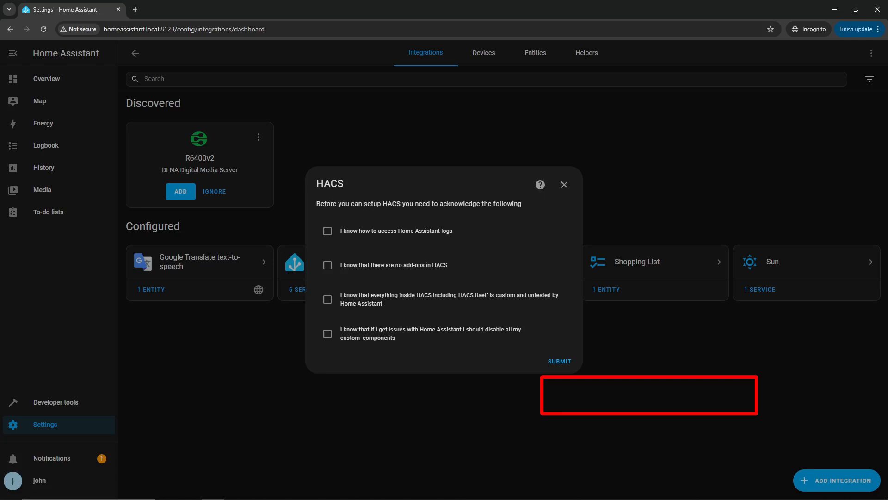
- Tick all four HACS acknowledgement checkboxes and submit to begin GitHub authorization
drag(326, 203, 490, 204)
click(358, 234)
click(350, 266)
click(357, 301)
click(360, 334)
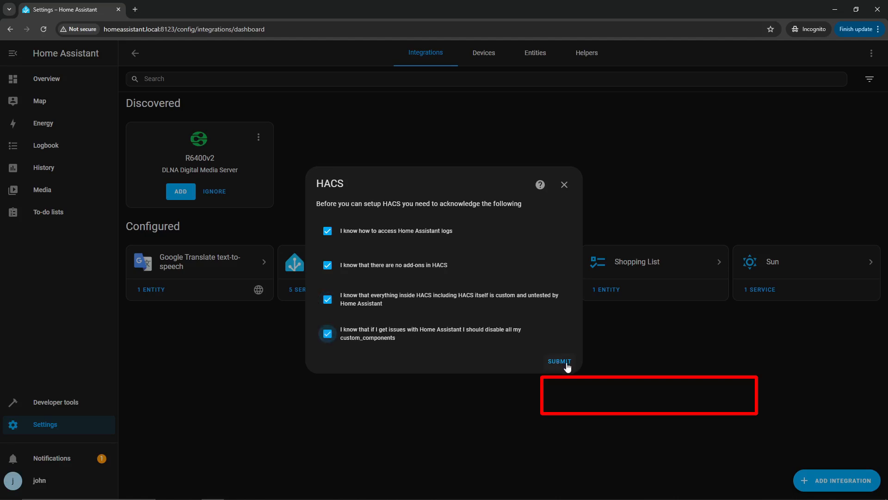
click(560, 361)
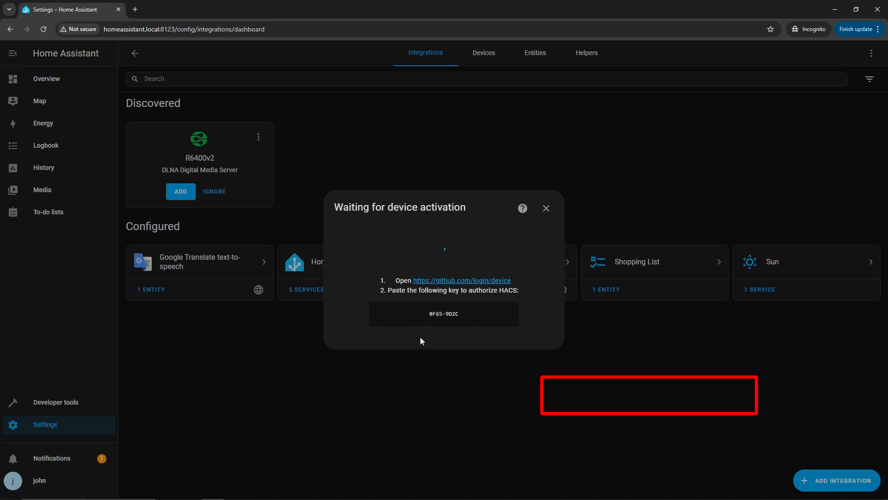
- Copy the activation key and open github.com/login/device in a new tab
drag(413, 316, 473, 332)
click(429, 282)
right_click(430, 283)
click(458, 296)
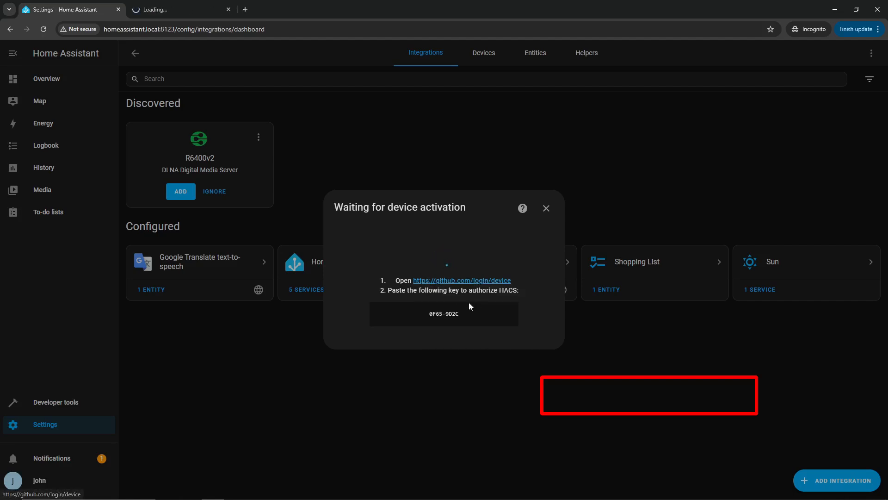
click(185, 6)
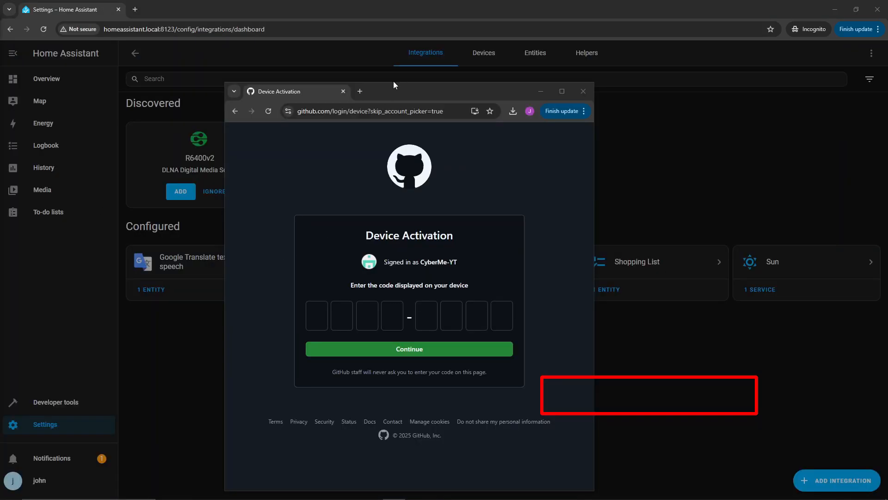
drag(394, 81, 636, 76)
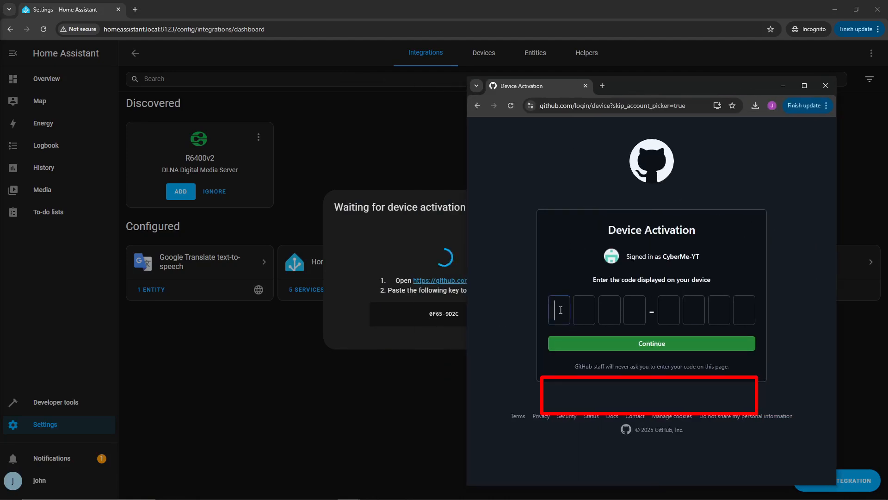
- Enter the activation code on GitHub, continue, and authorize hacs
click(561, 310)
text(0)
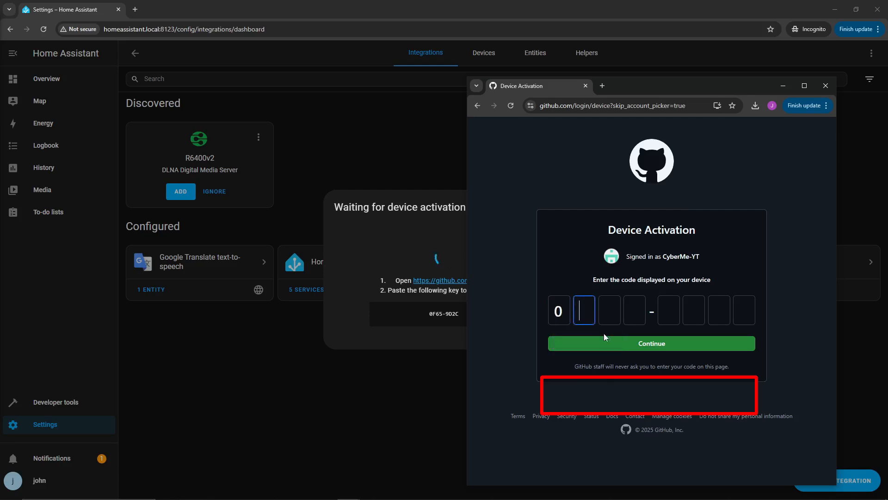
text(F659D)
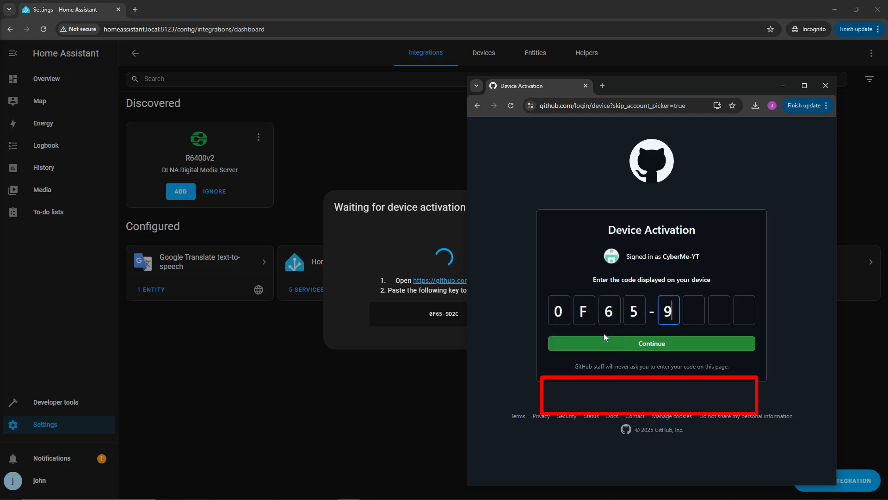
text(2C)
click(605, 342)
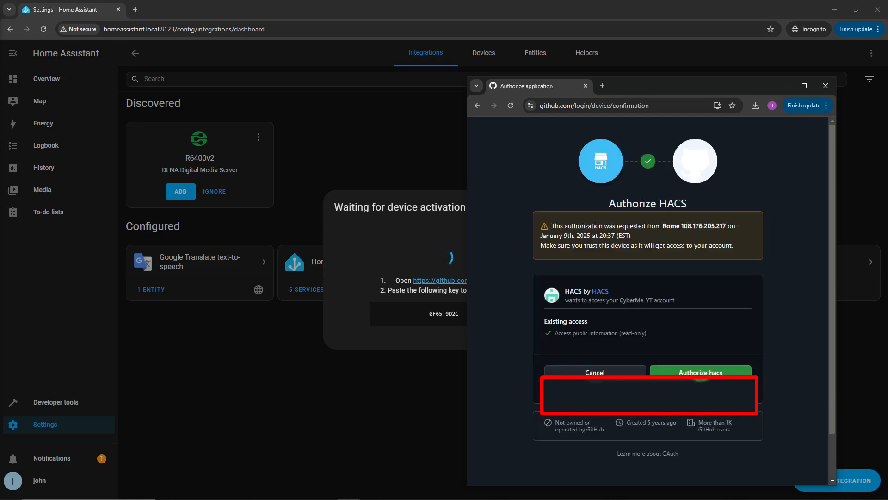
click(687, 374)
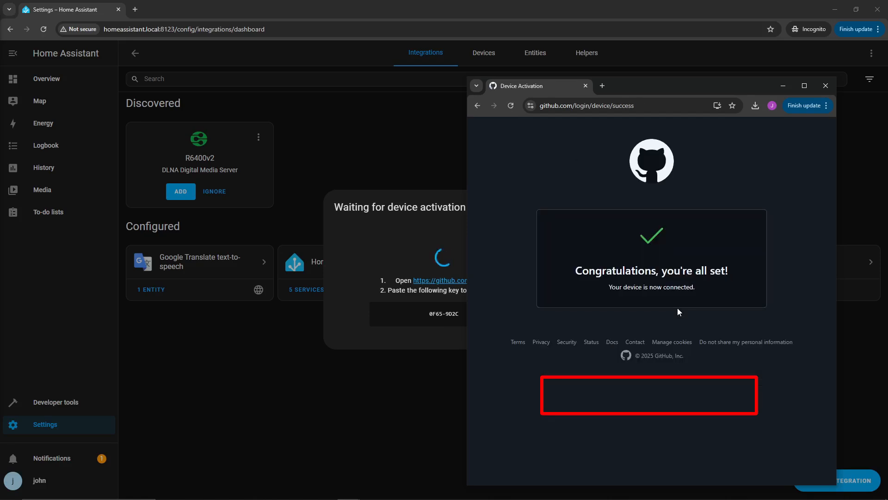
- Back in Home Assistant, assign the HACS device to the Bedroom area and click Finish
drag(575, 272, 752, 266)
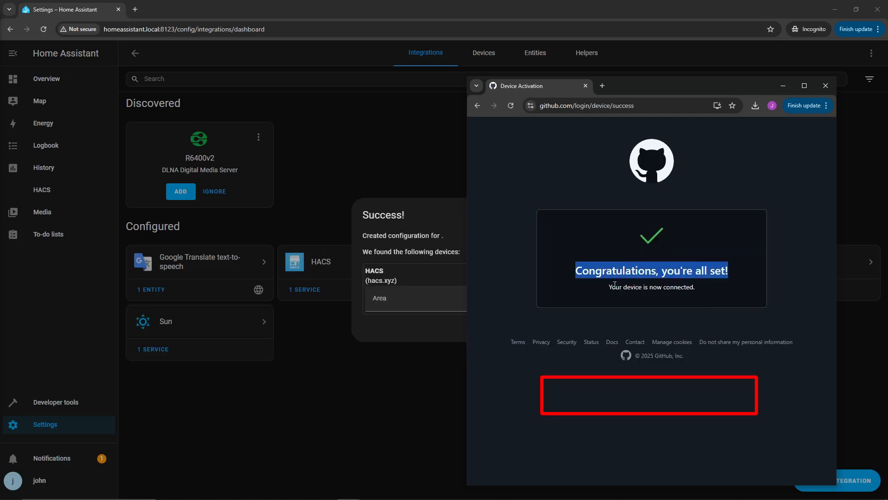
drag(683, 288, 622, 292)
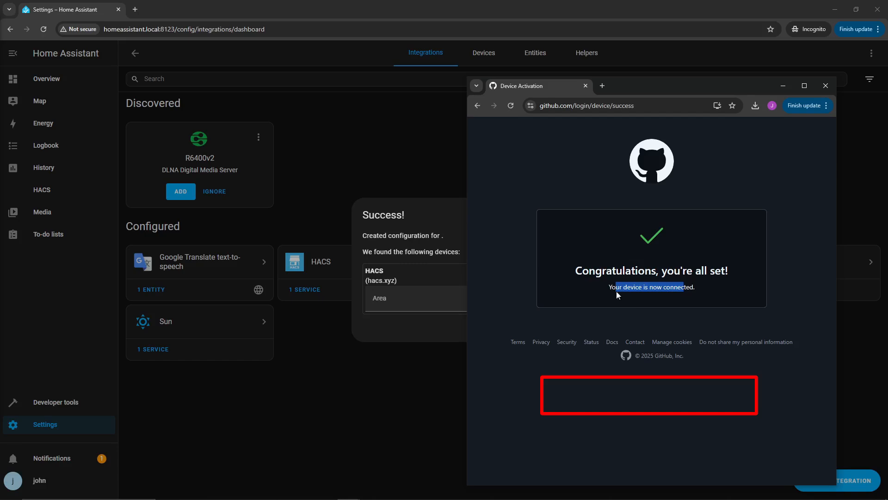
click(617, 292)
click(413, 226)
double_click(411, 214)
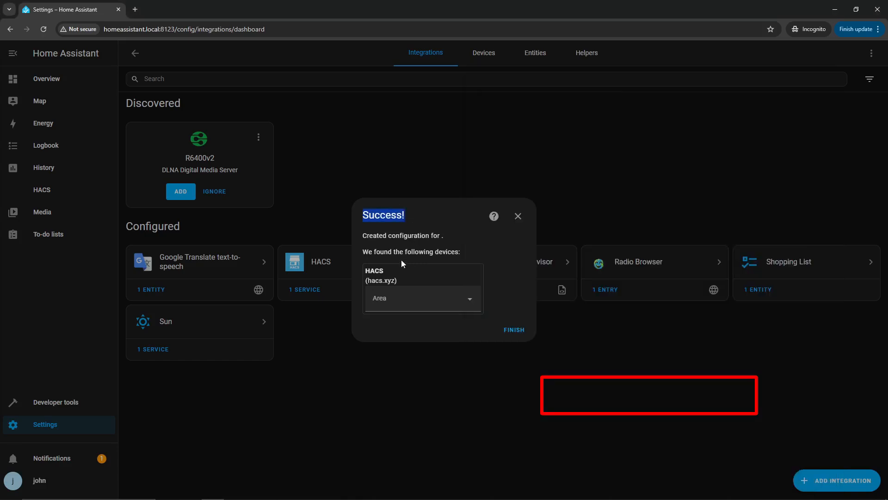
click(422, 298)
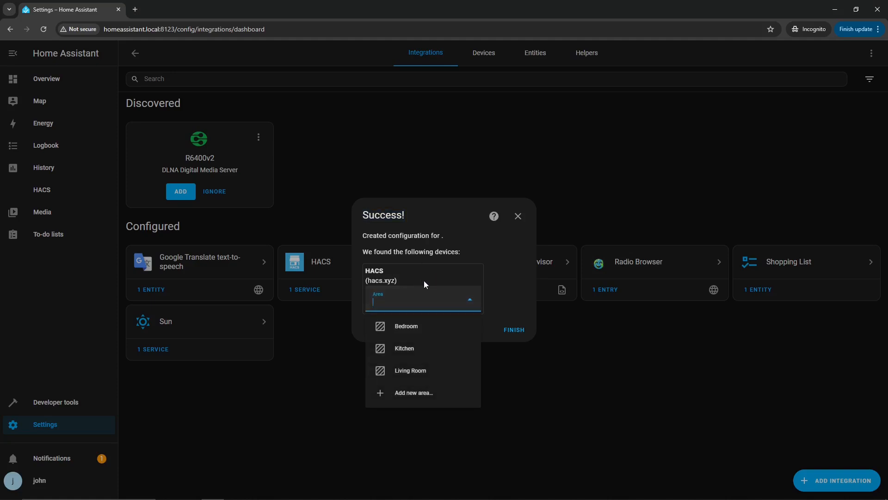
click(399, 327)
click(514, 332)
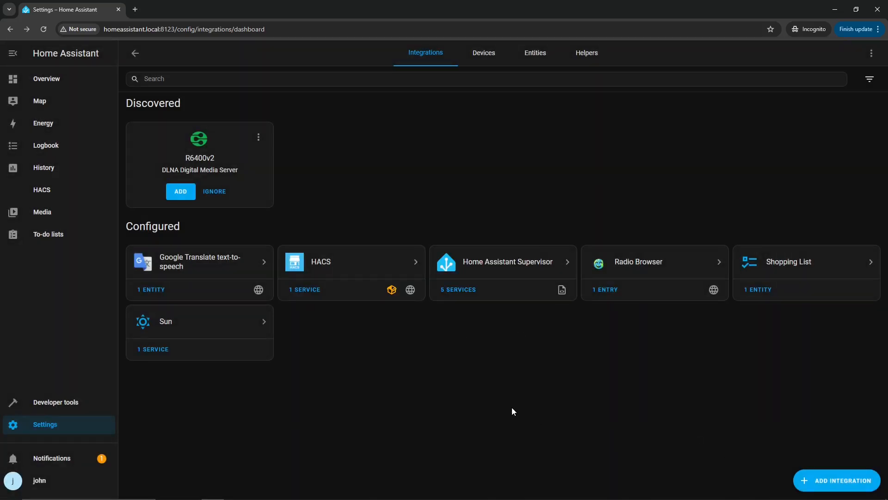
click(33, 193)
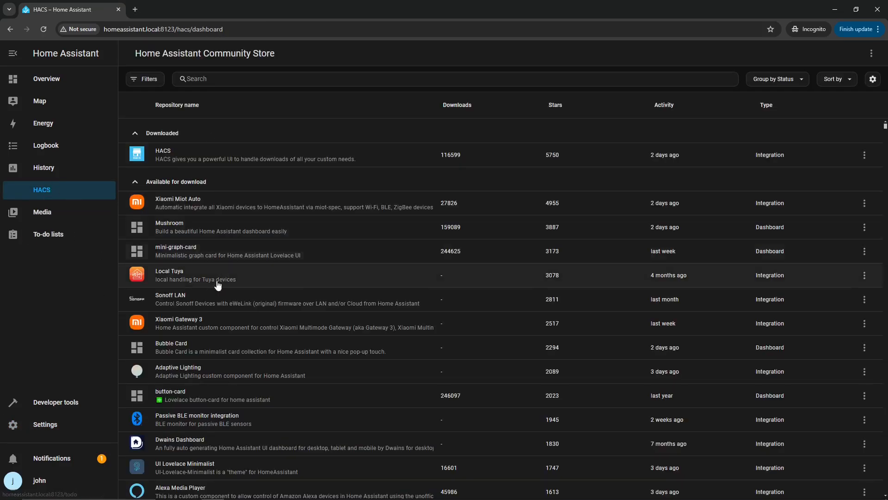
- Sort the Community Store repositories by Downloads, highest first
scroll(226, 284, down, 2)
scroll(227, 285, up, 2)
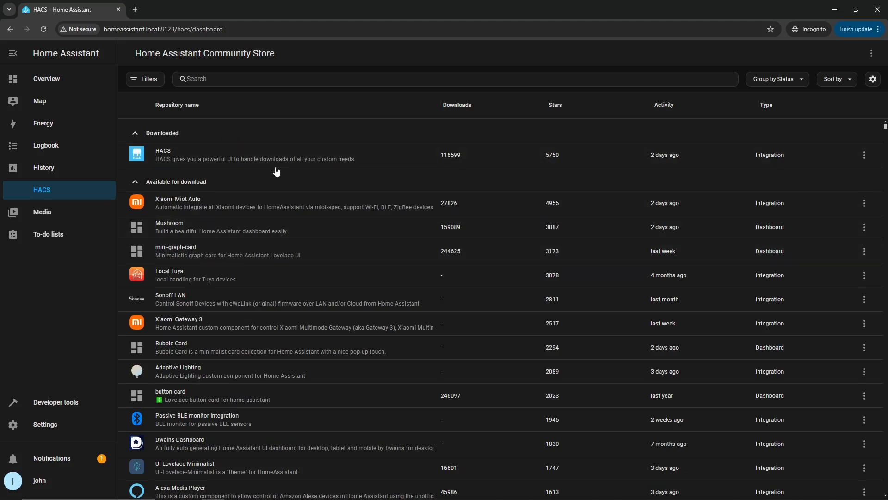
click(467, 107)
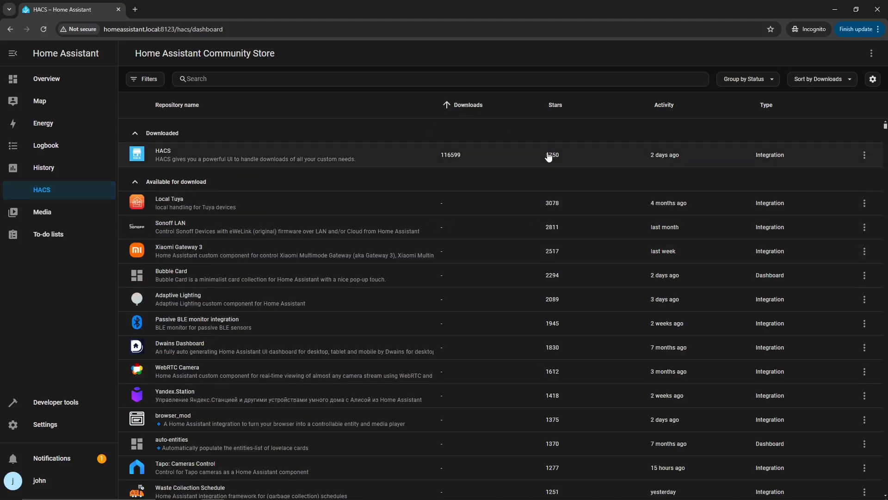
click(464, 111)
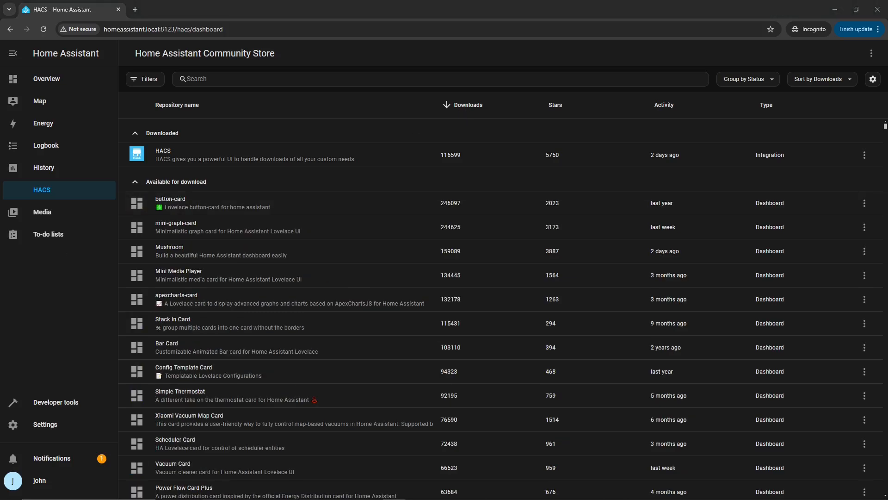